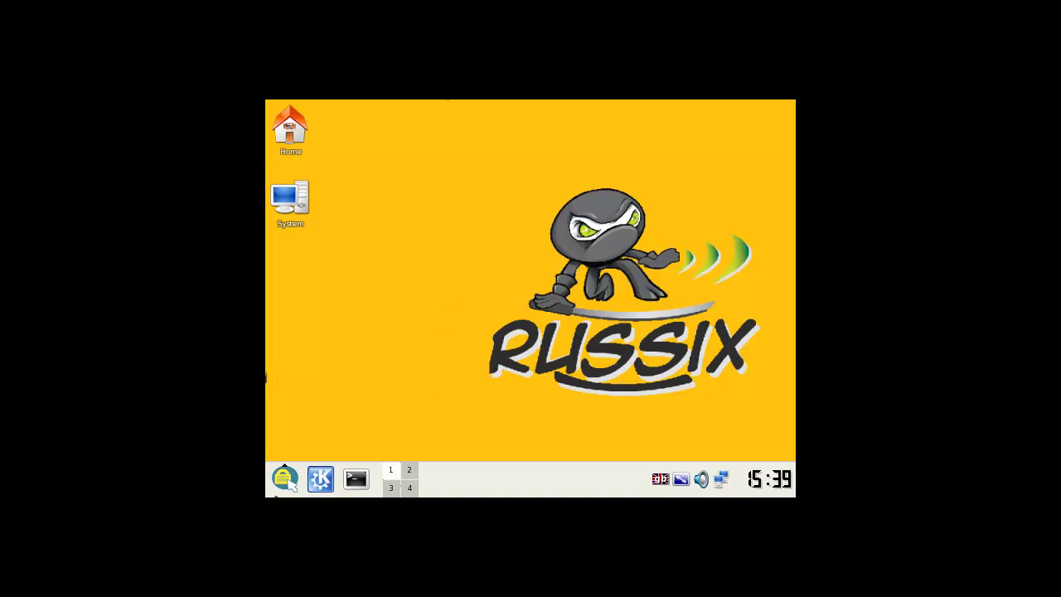
Browse and close the Russix tools menu, then open the K Menu
{"action": "left_click", "coordinate": [286, 479]}
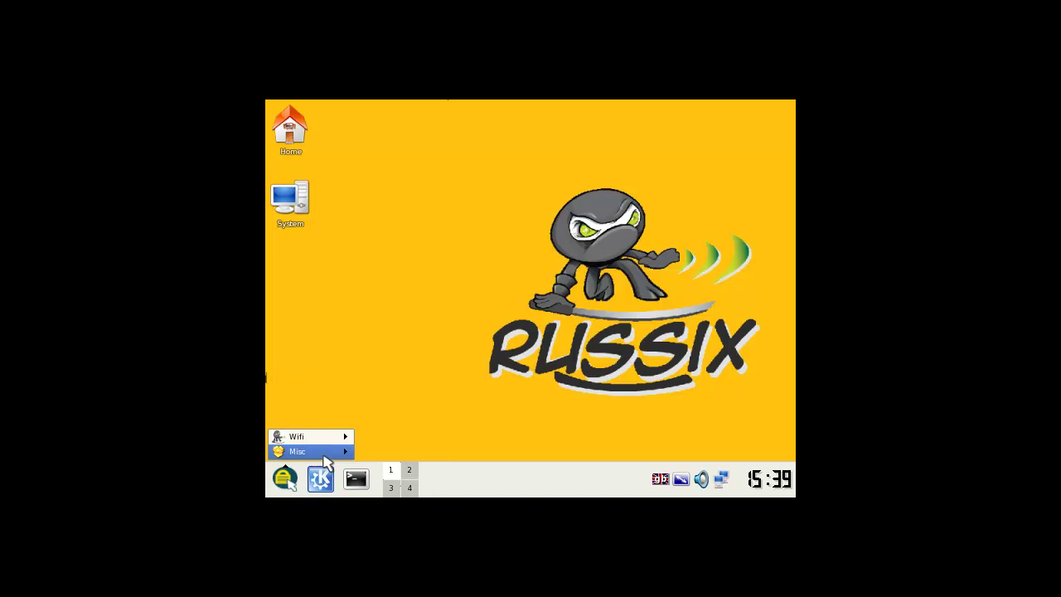
{"action": "mouse_move", "coordinate": [303, 451]}
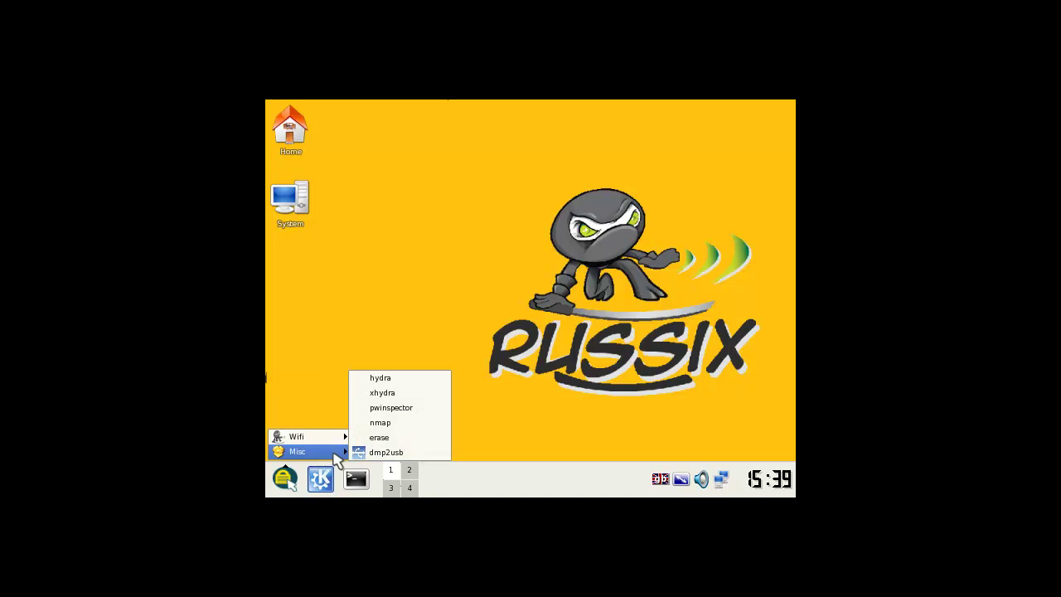
{"action": "left_click", "coordinate": [496, 459]}
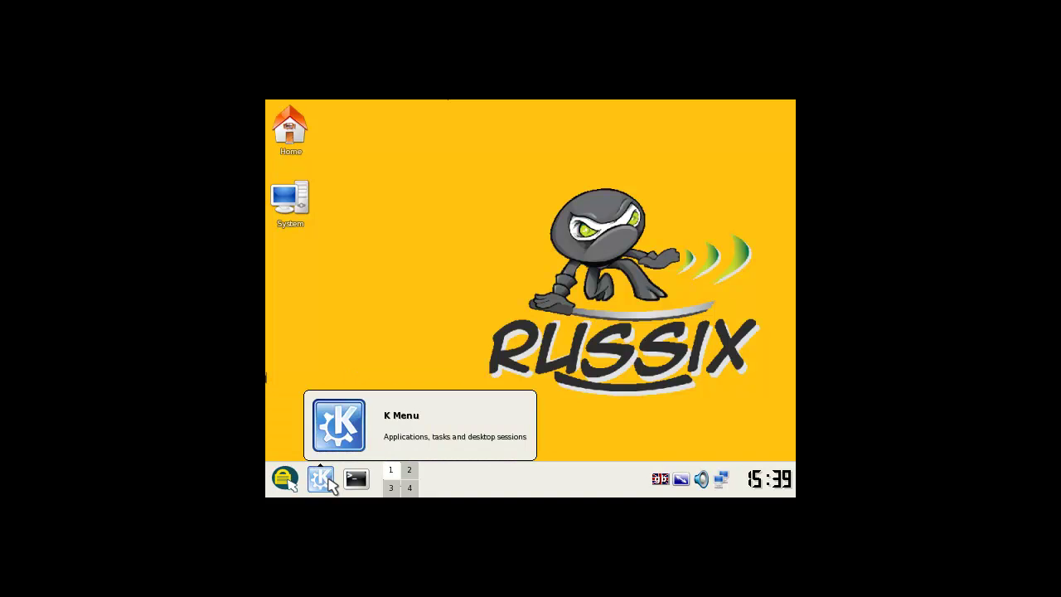
{"action": "left_click", "coordinate": [331, 485]}
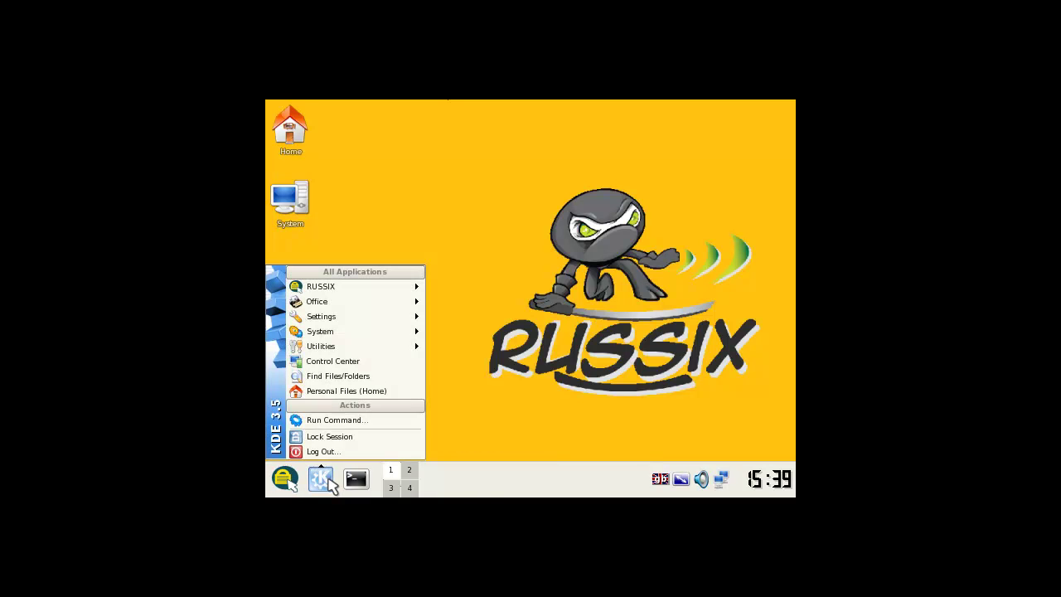
Launch Control Center, look through Appearance & Themes and Desktop, then open Peripherals
{"action": "left_click", "coordinate": [384, 365]}
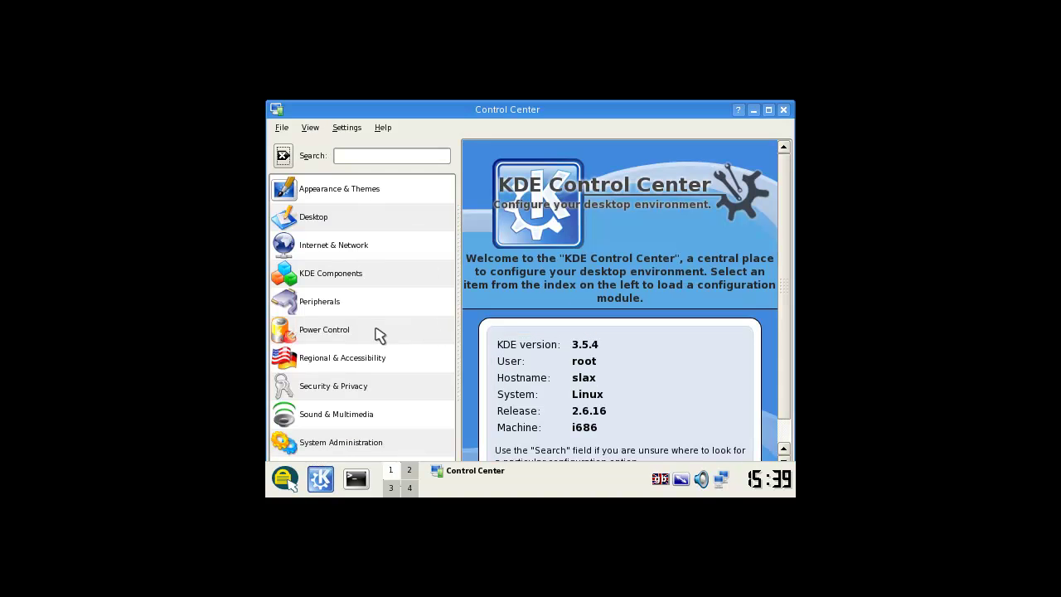
{"action": "key", "text": "Tab"}
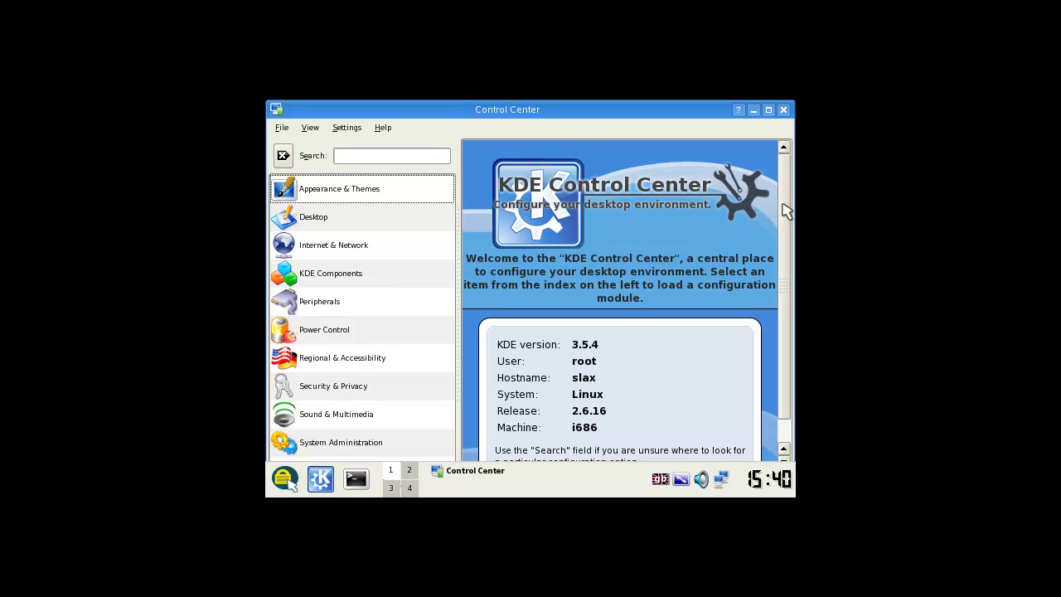
{"action": "left_click_drag", "start_coordinate": [784, 209], "coordinate": [788, 214]}
{"action": "left_click", "coordinate": [349, 189]}
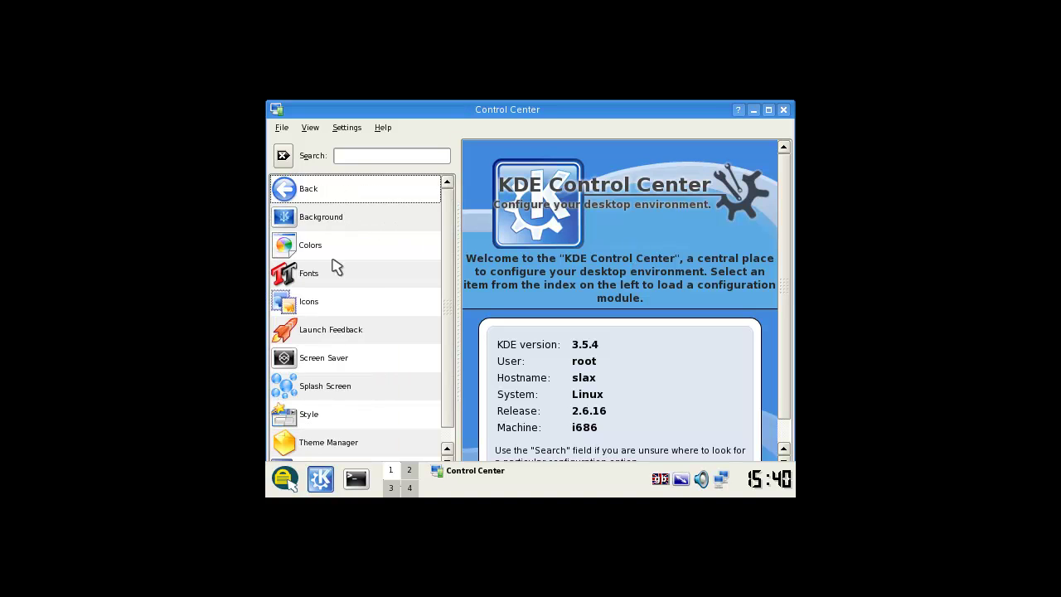
{"action": "scroll", "coordinate": [398, 409], "scroll_direction": "down", "scroll_amount": 1}
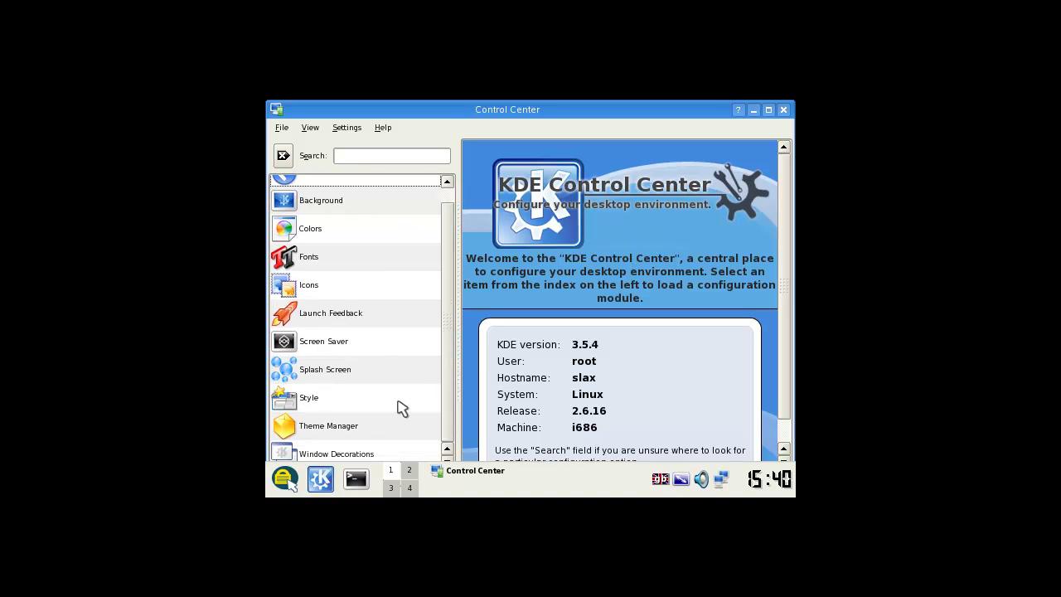
{"action": "scroll", "coordinate": [398, 409], "scroll_direction": "up", "scroll_amount": 1}
{"action": "left_click", "coordinate": [359, 199]}
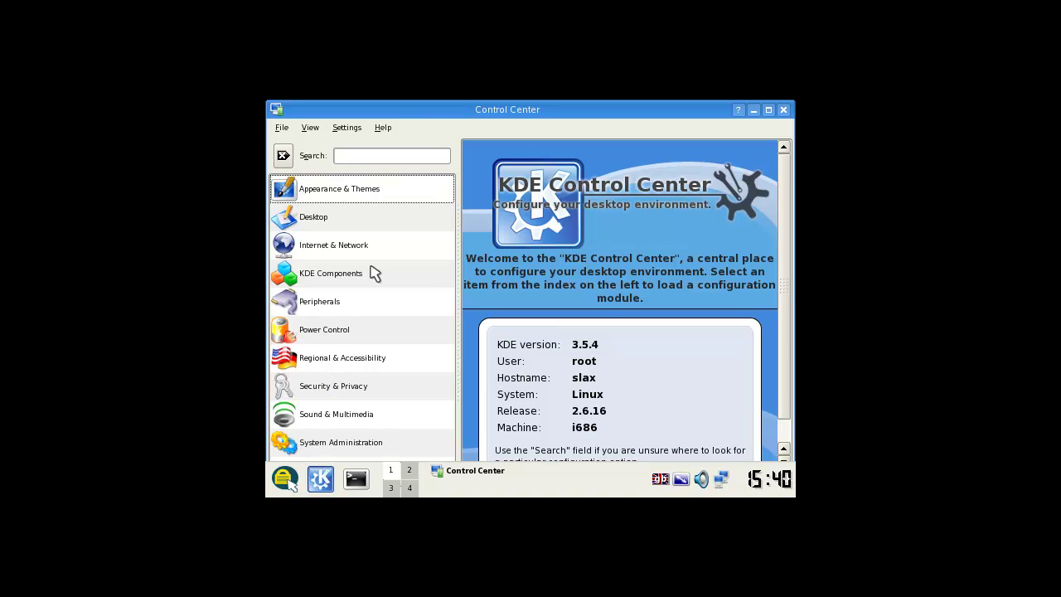
{"action": "left_click", "coordinate": [356, 219]}
{"action": "left_click", "coordinate": [336, 191]}
{"action": "left_click", "coordinate": [335, 308]}
Load Display settings, keep the 640 x 480 screen size, and close Control Center
{"action": "left_click", "coordinate": [322, 224]}
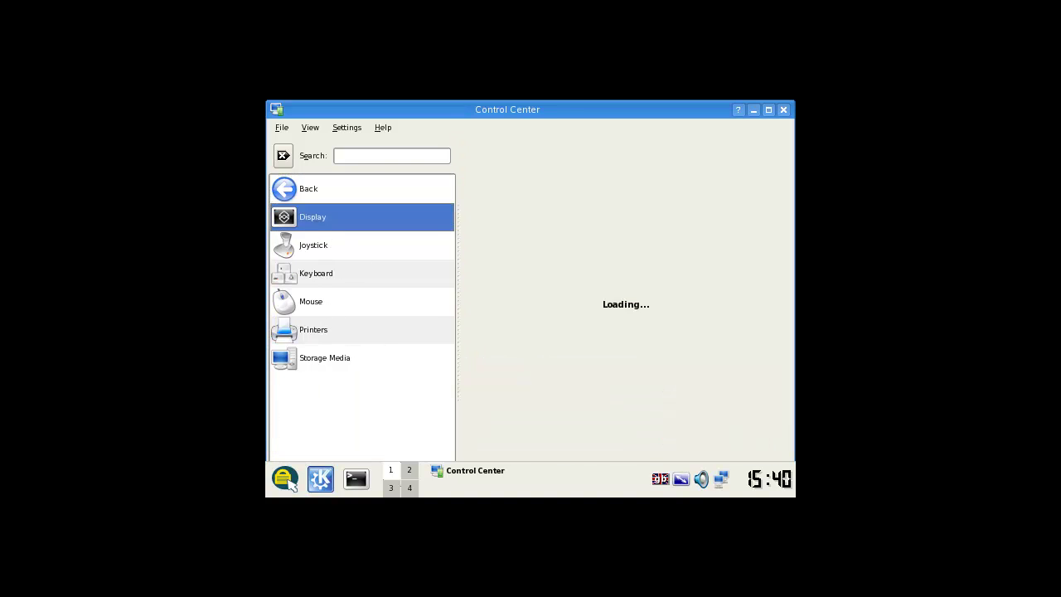
{"action": "left_click", "coordinate": [687, 229]}
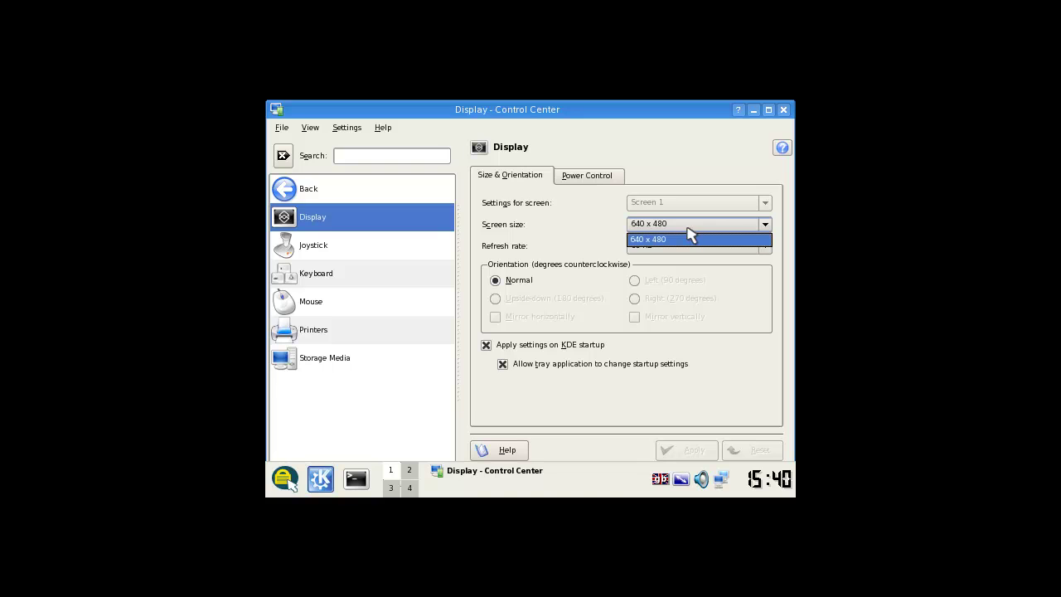
{"action": "left_click", "coordinate": [688, 238]}
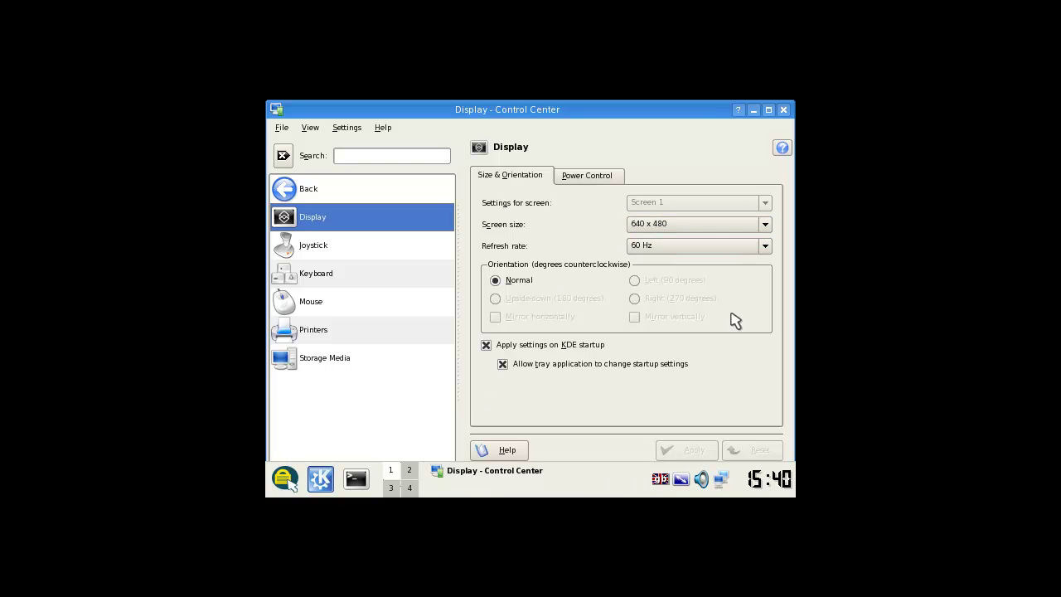
{"action": "left_click", "coordinate": [783, 109]}
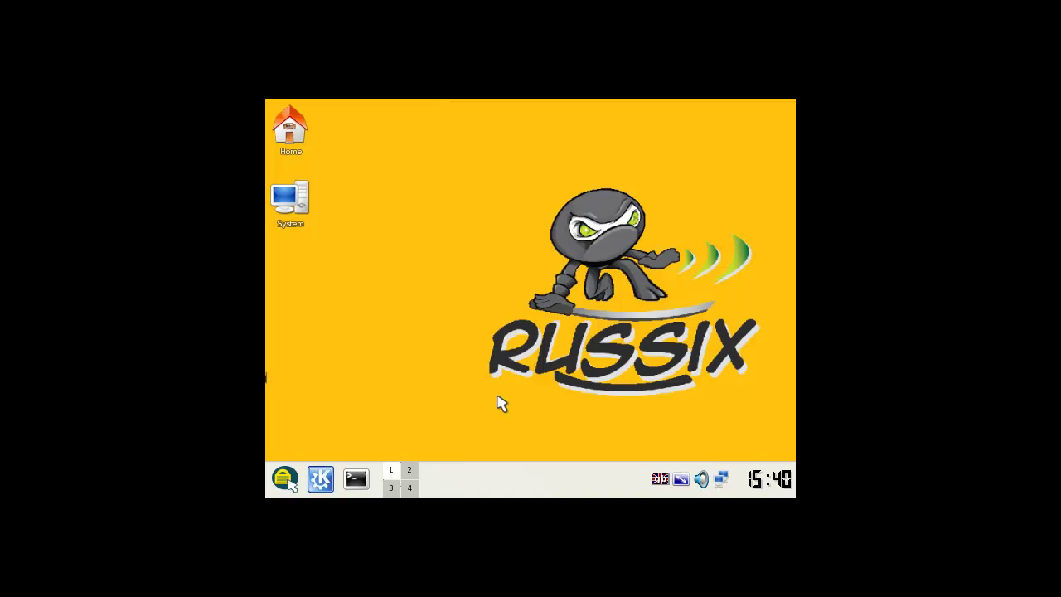
Check the xrandr output in Konsole, close it, and reopen the Russix tools menu
{"action": "left_click", "coordinate": [323, 481]}
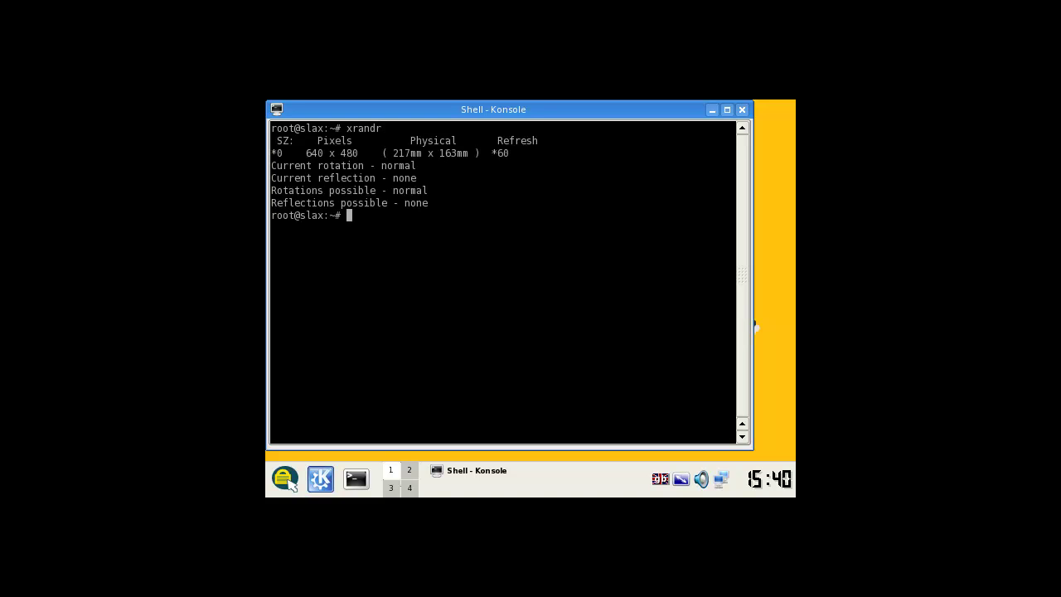
{"action": "left_click", "coordinate": [743, 110]}
{"action": "right_click", "coordinate": [445, 282]}
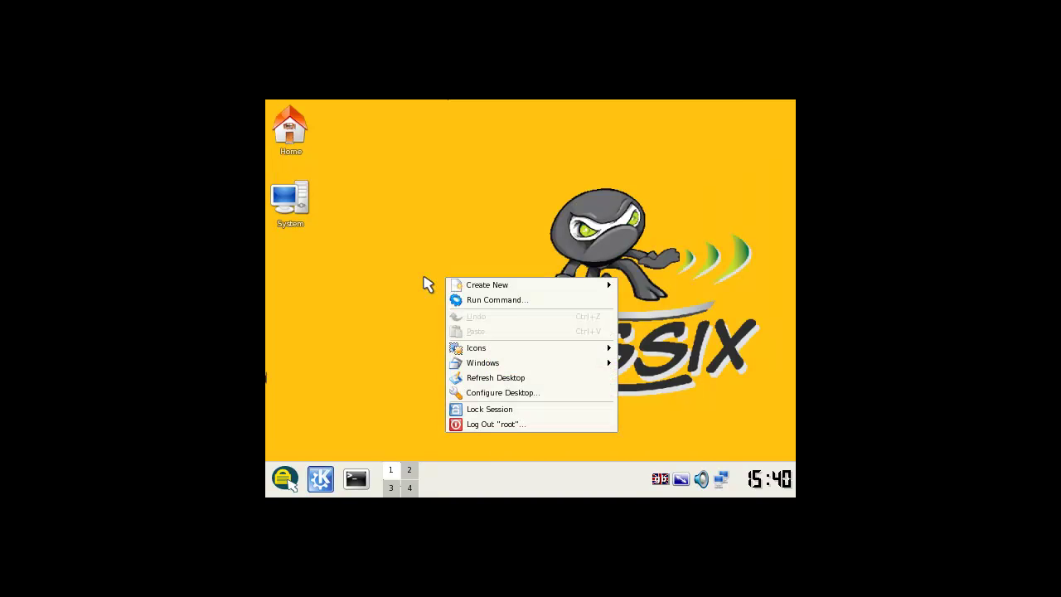
{"action": "left_click", "coordinate": [383, 280]}
{"action": "left_click", "coordinate": [285, 482]}
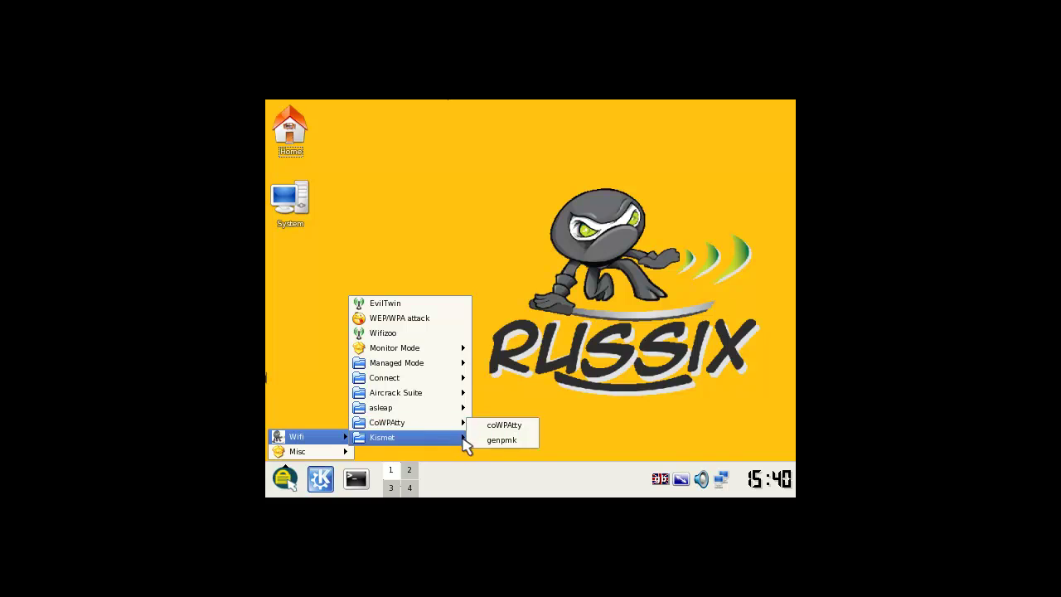
{"action": "mouse_move", "coordinate": [302, 451]}
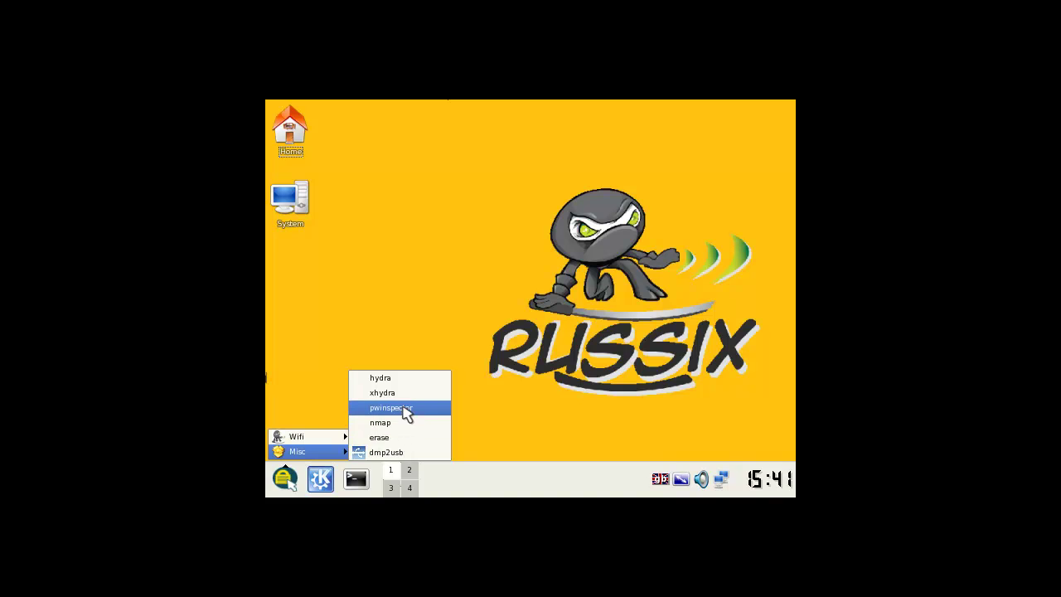
Launch pwinspector from Russix Misc and briefly highlight its description lines
{"action": "left_click", "coordinate": [398, 416]}
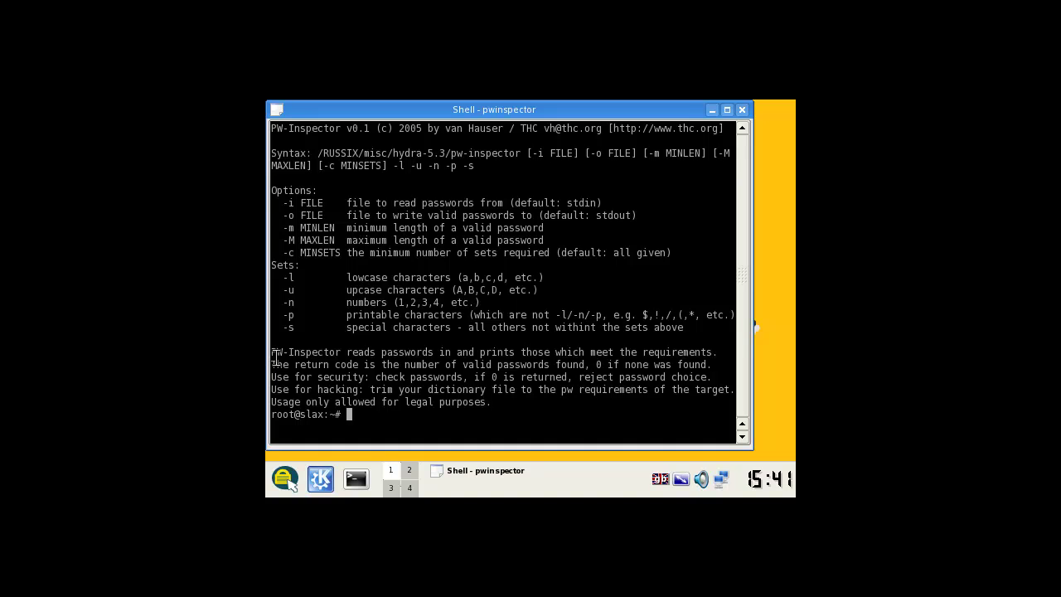
{"action": "left_click_drag", "start_coordinate": [275, 357], "coordinate": [698, 374]}
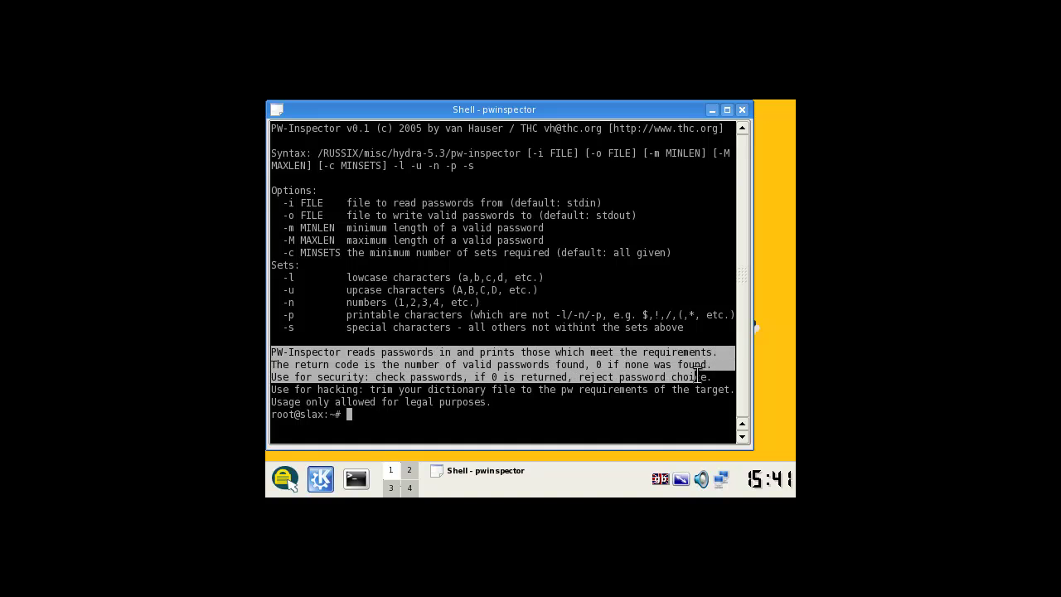
{"action": "left_click", "coordinate": [479, 372]}
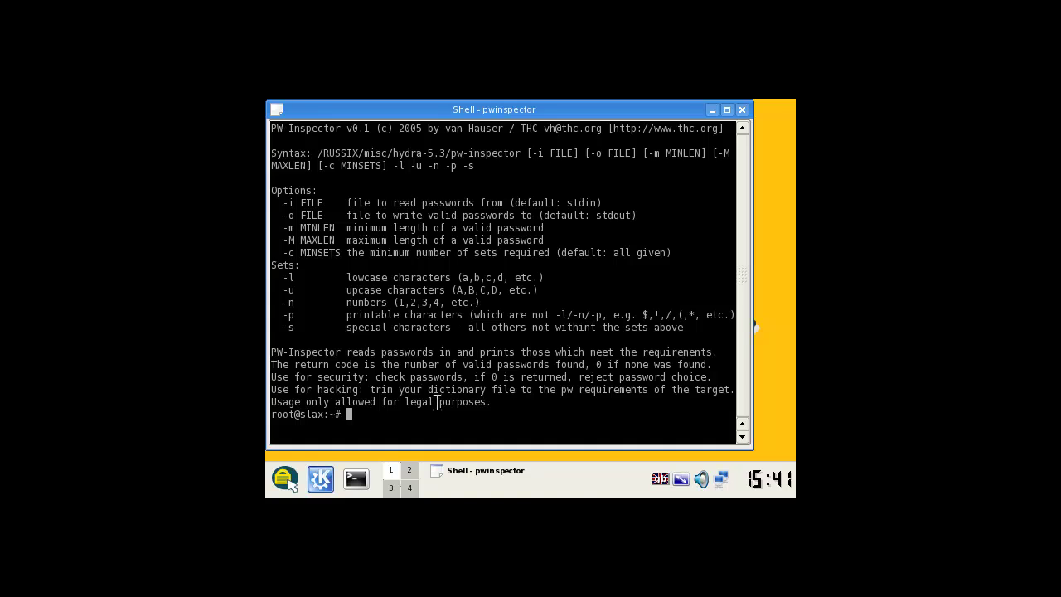
Close the pwinspector shell, then open and dismiss the K Menu
{"action": "left_click", "coordinate": [742, 109]}
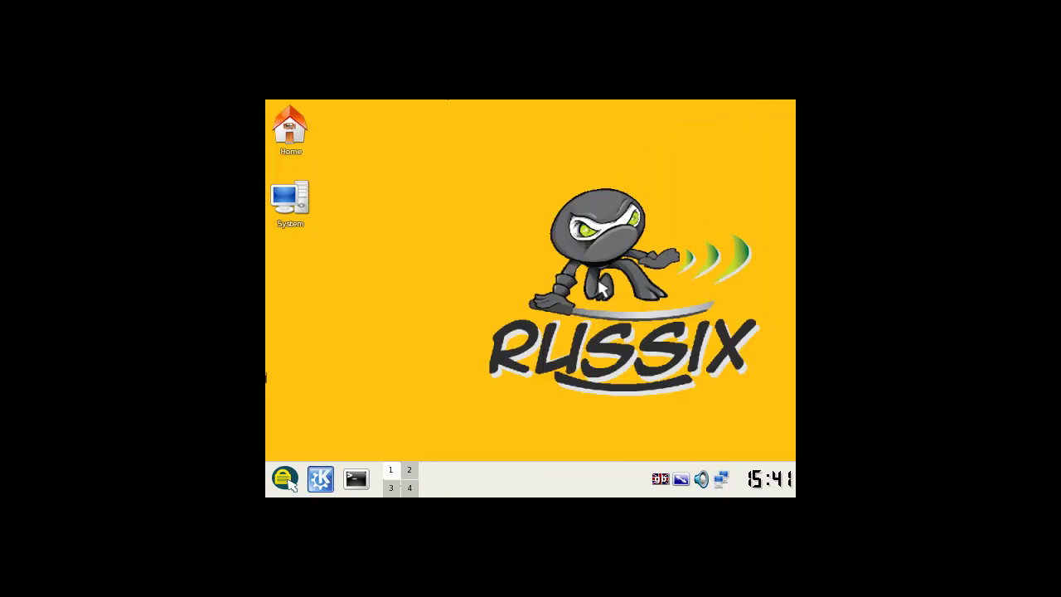
{"action": "left_click_drag", "start_coordinate": [468, 178], "coordinate": [763, 427]}
{"action": "left_click", "coordinate": [320, 478]}
{"action": "mouse_move", "coordinate": [373, 286]}
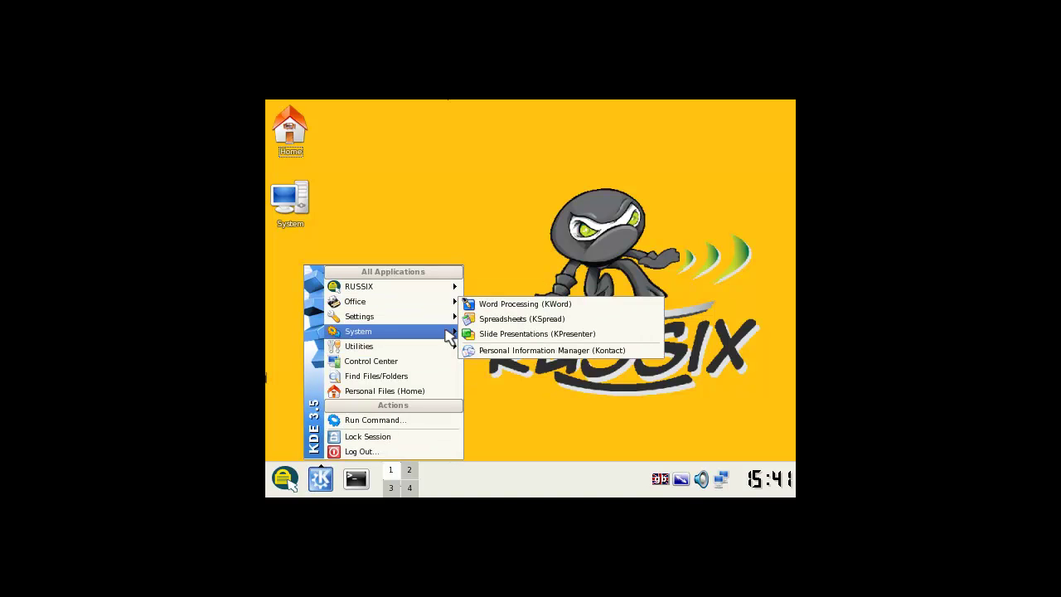
{"action": "mouse_move", "coordinate": [390, 346]}
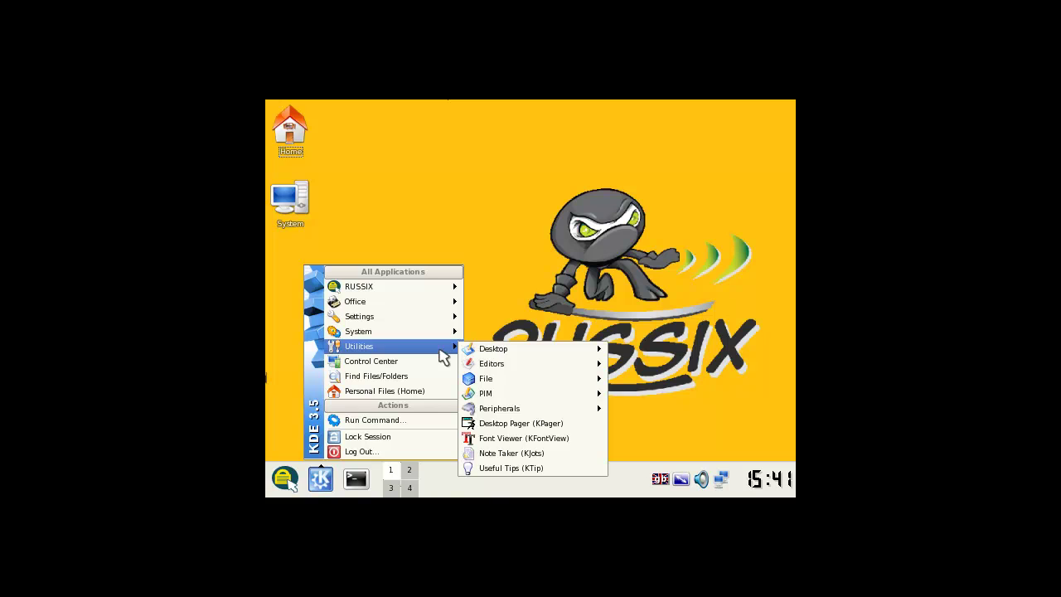
{"action": "left_click", "coordinate": [506, 373]}
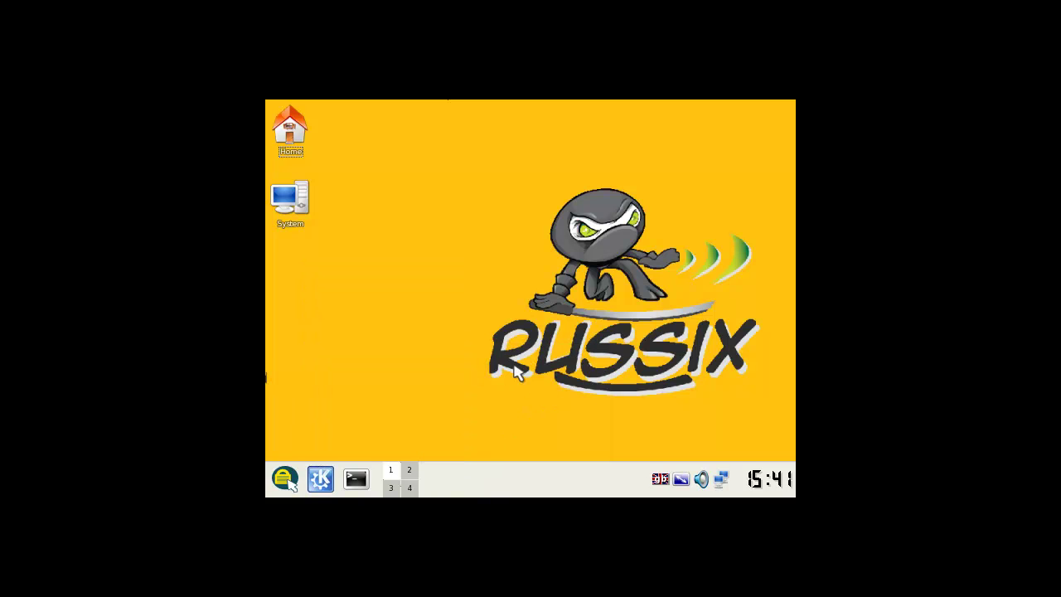